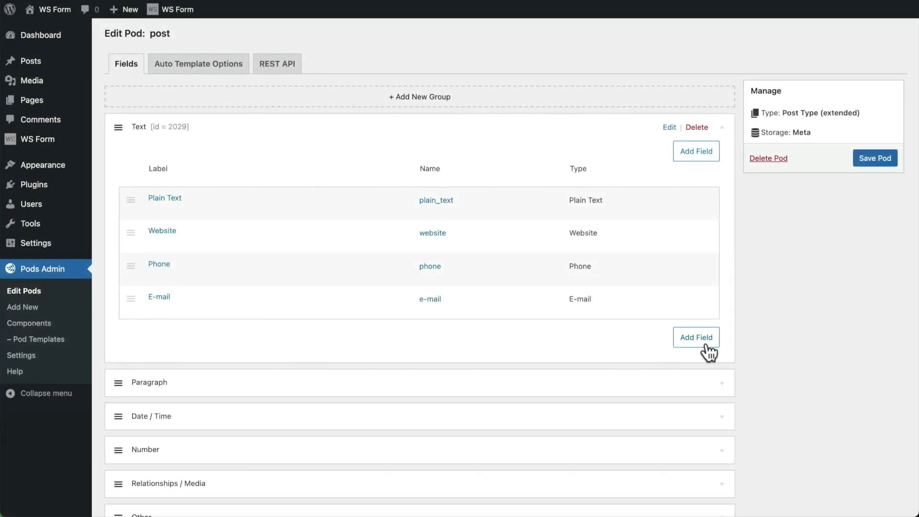
Step: Add and save a new field labelled 'Password' with field type Password
click(704, 340)
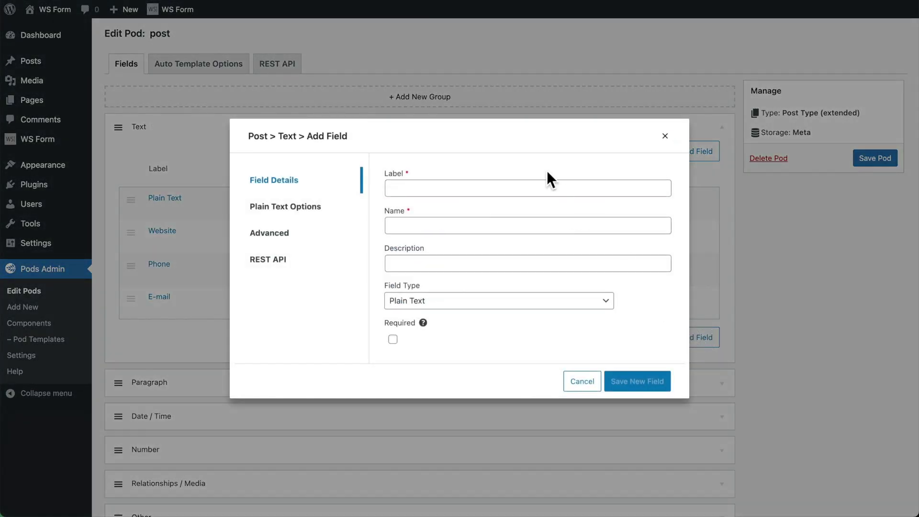
click(488, 186)
text(P)
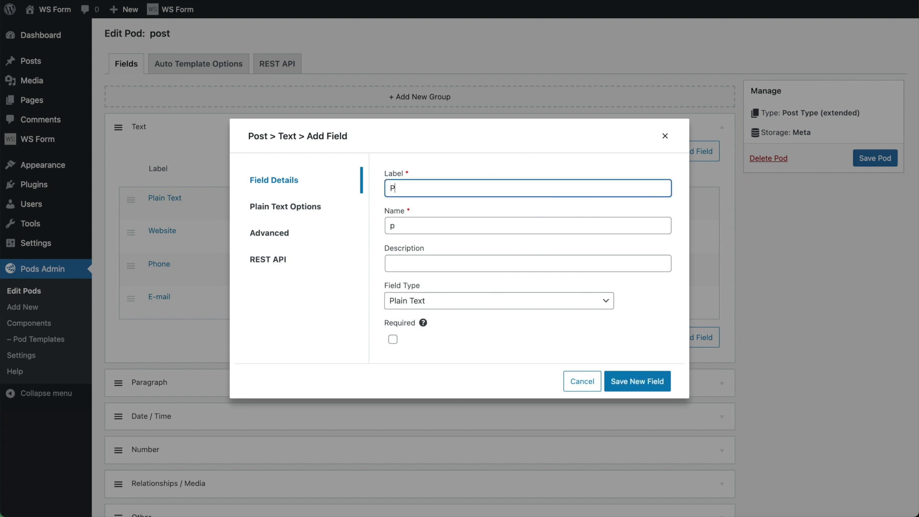
text(assword)
click(499, 309)
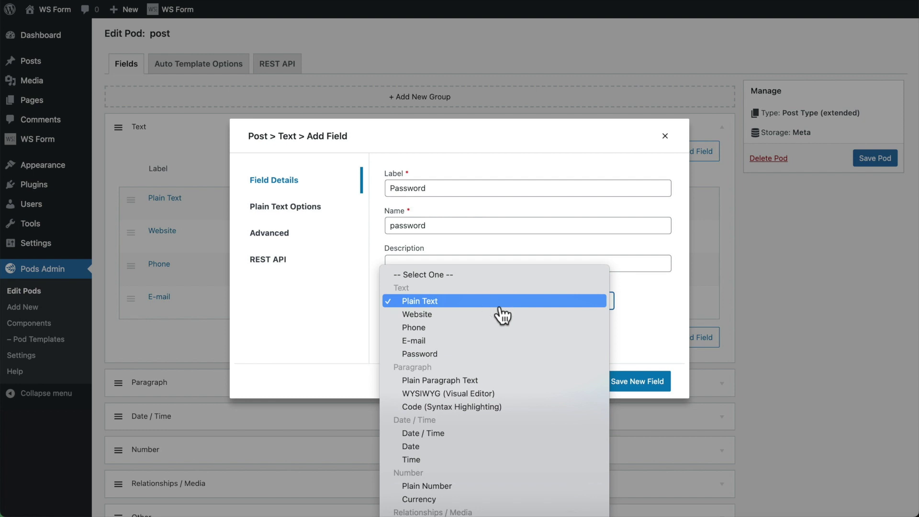
click(498, 349)
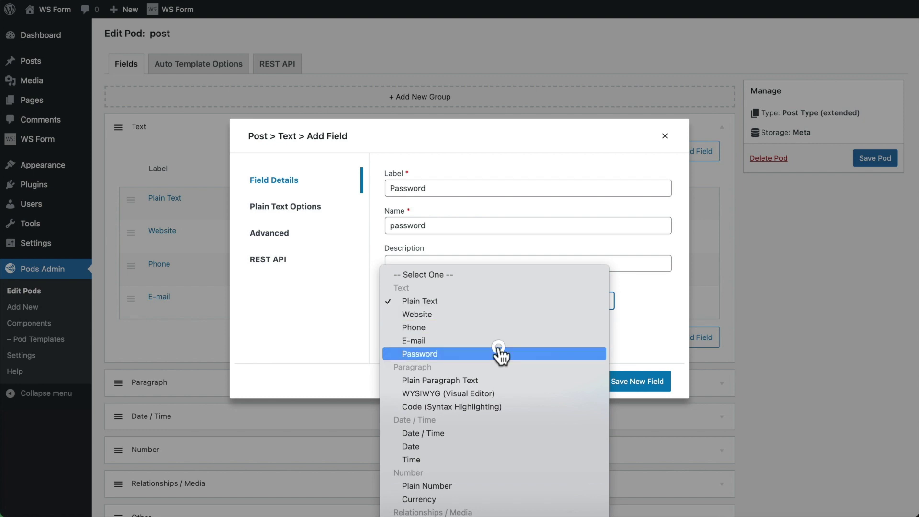
click(623, 382)
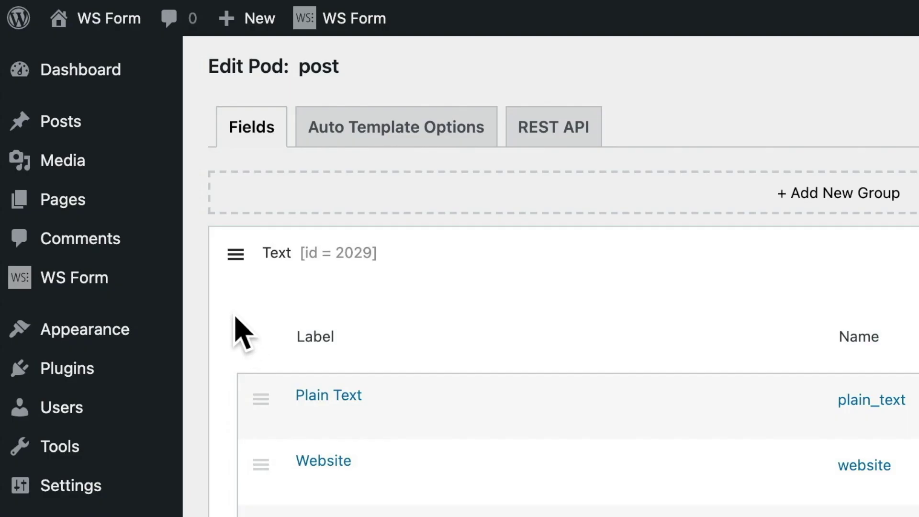
Step: Start a new WS Form form and browse the Post Management templates, Post and Page
mouse_move(167, 284)
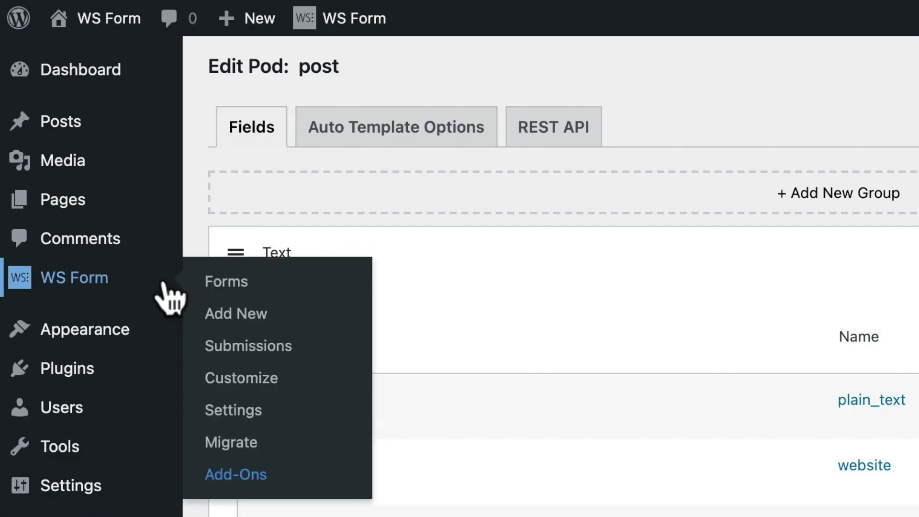
click(234, 315)
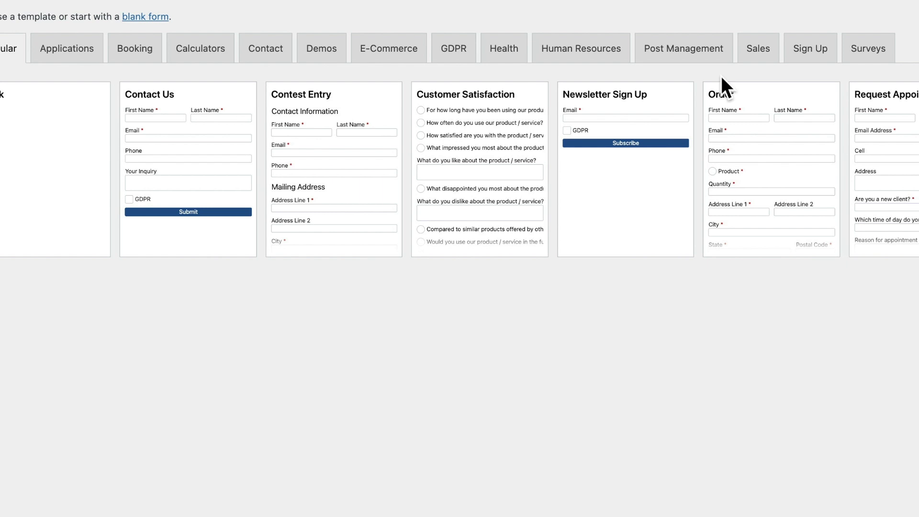
click(701, 54)
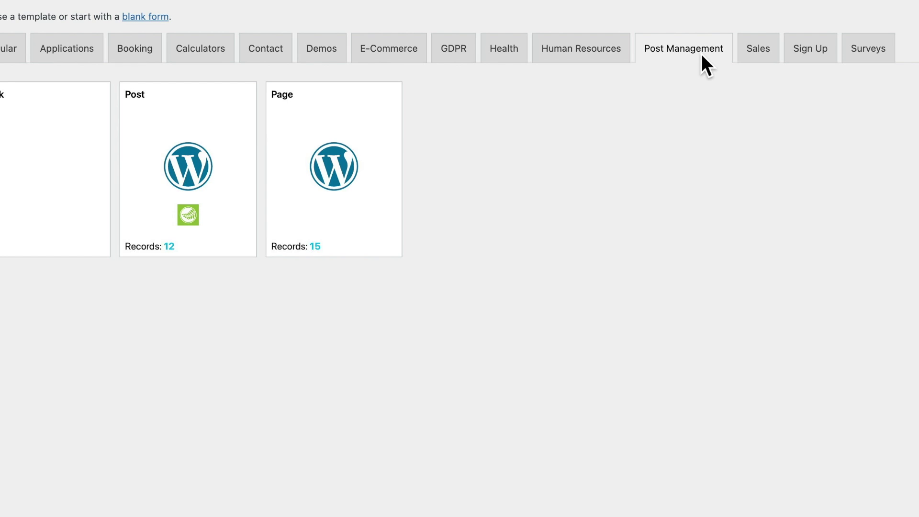
mouse_move(245, 149)
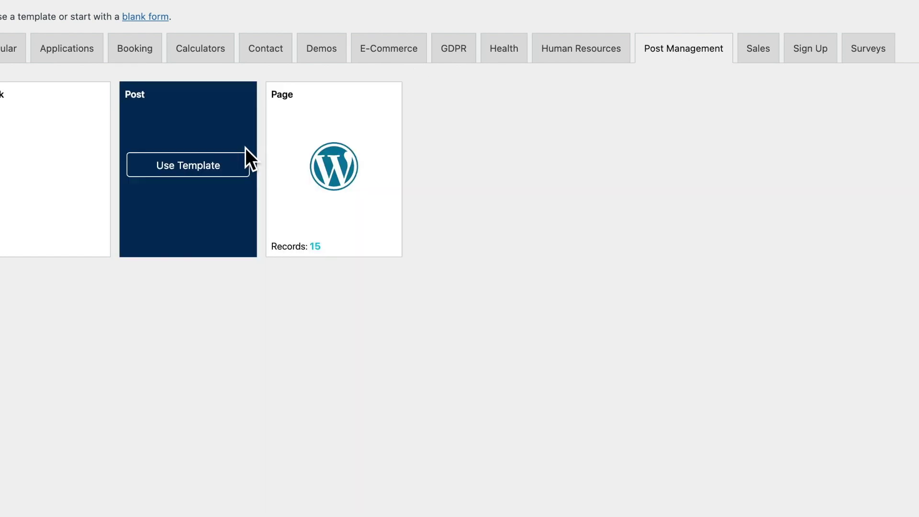
Step: Create a form from the Post template and scroll through its Repeater, Basic and Content sections
click(228, 166)
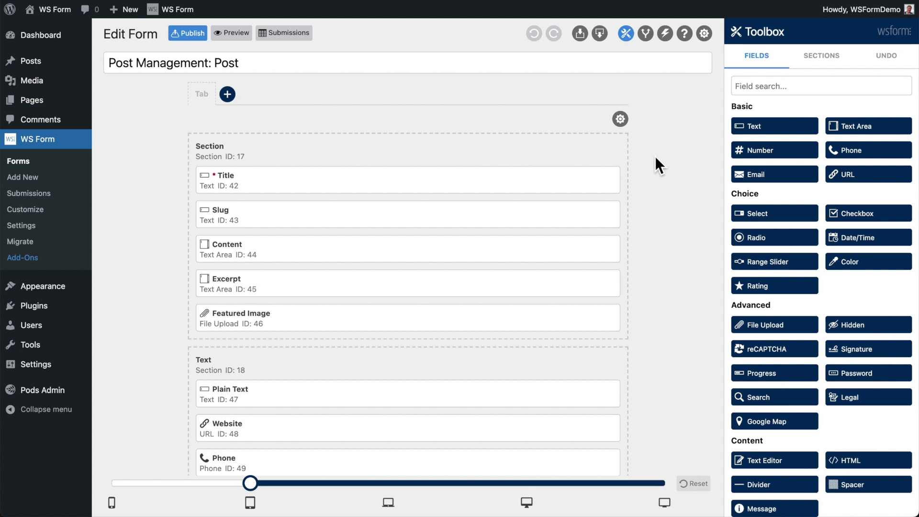
mouse_move(625, 150)
mouse_move(632, 257)
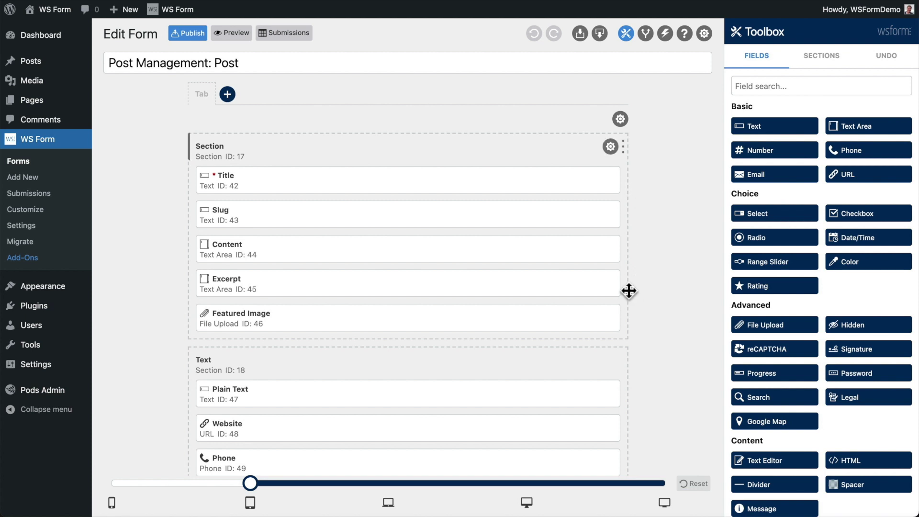
scroll(629, 291, down, 5)
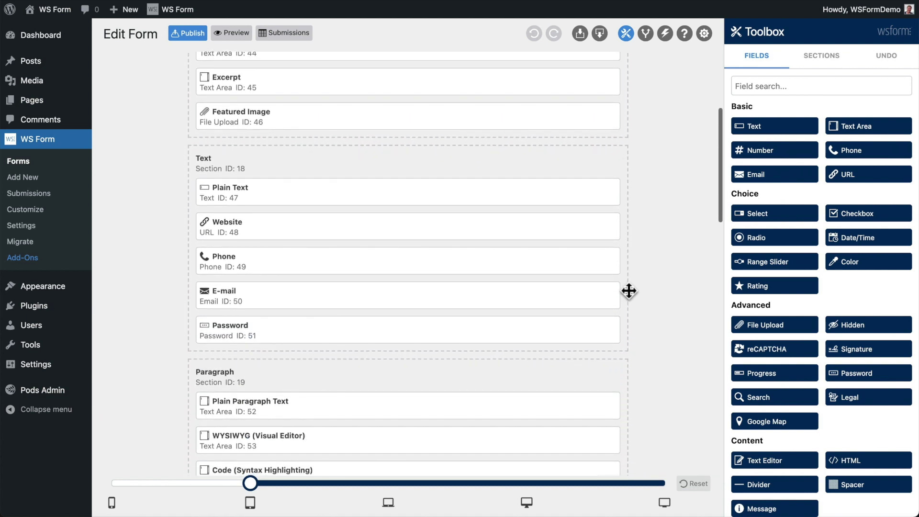
scroll(629, 290, down, 5)
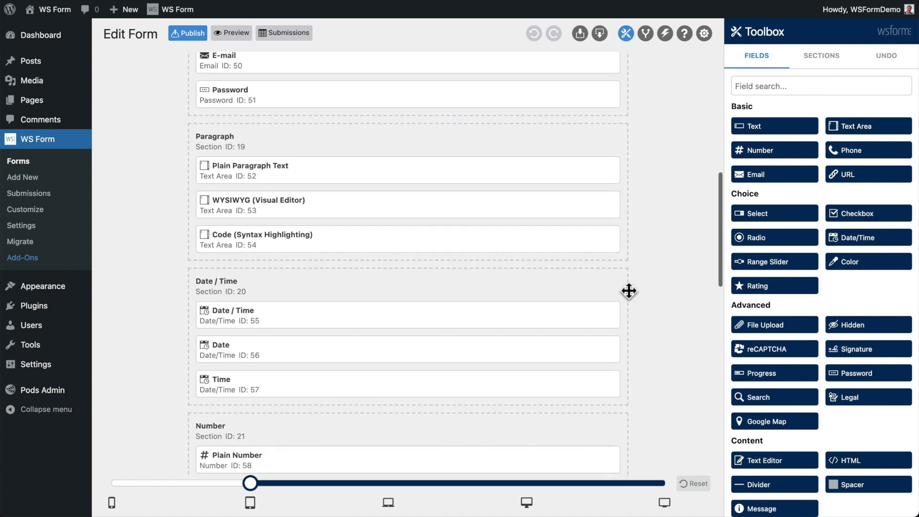
scroll(628, 291, down, 5)
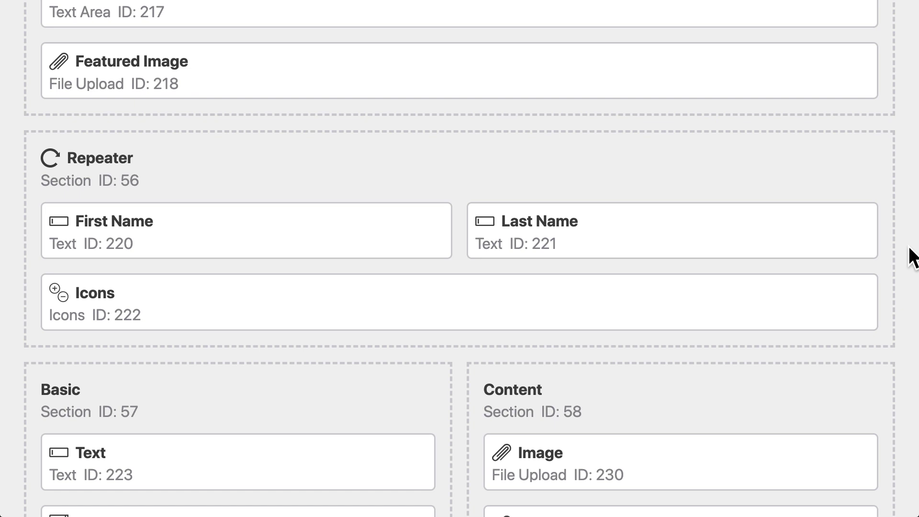
Step: Narrow the Last Name field and Repeater section, then view form tabs 2, 3 and 4
mouse_move(868, 239)
mouse_down()
mouse_move(644, 238)
mouse_move(852, 238)
mouse_move(860, 246)
mouse_up()
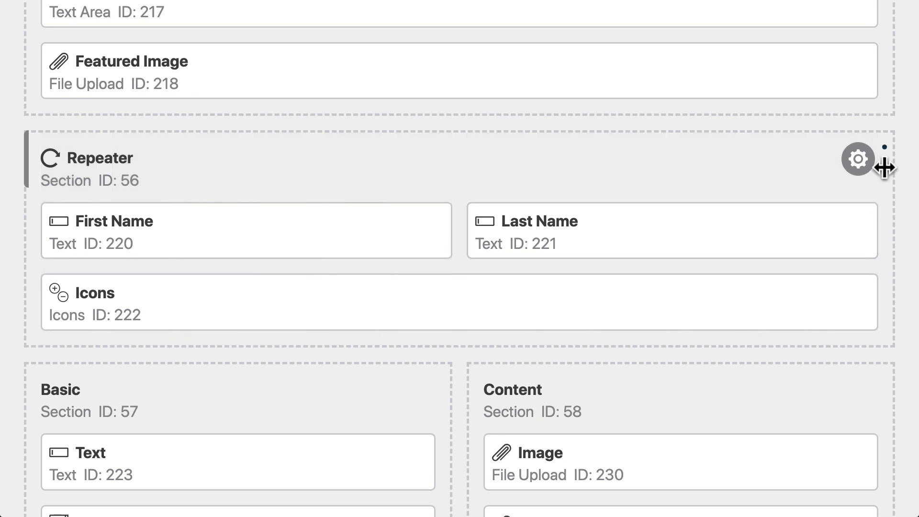
drag(884, 166, 772, 181)
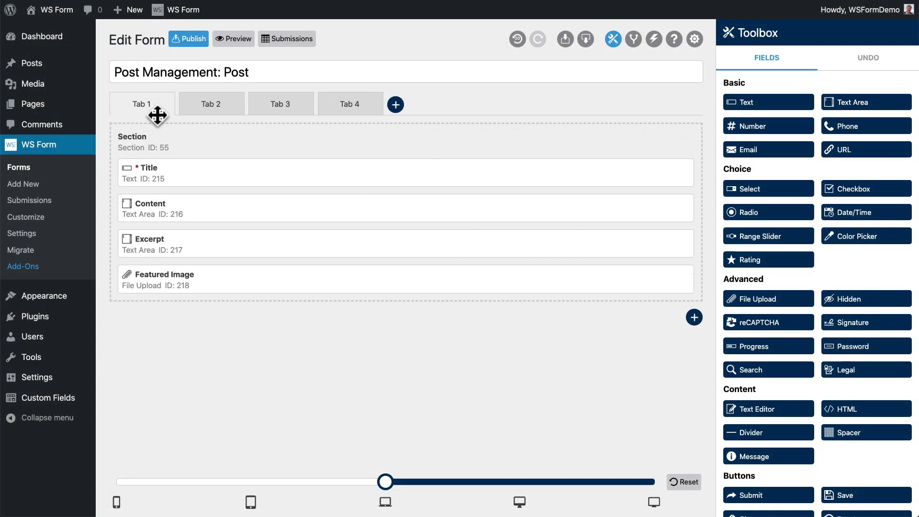
mouse_move(163, 107)
click(192, 109)
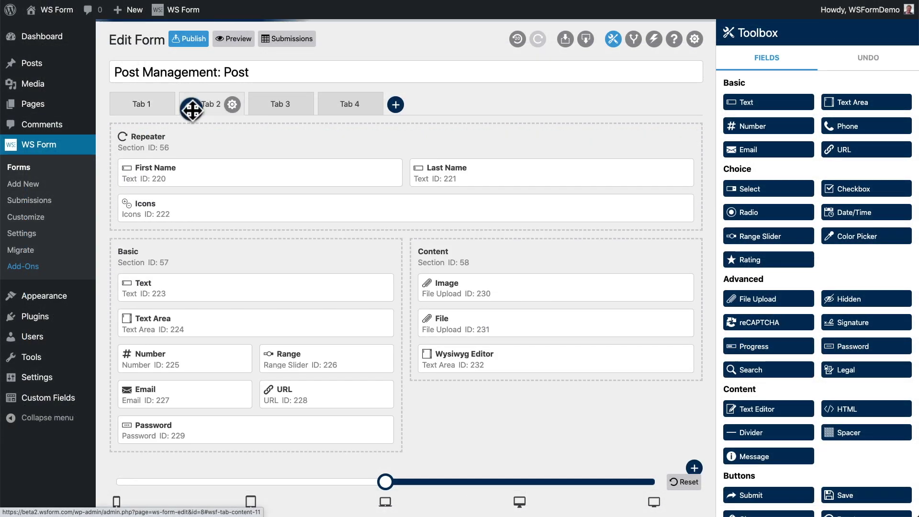
click(270, 114)
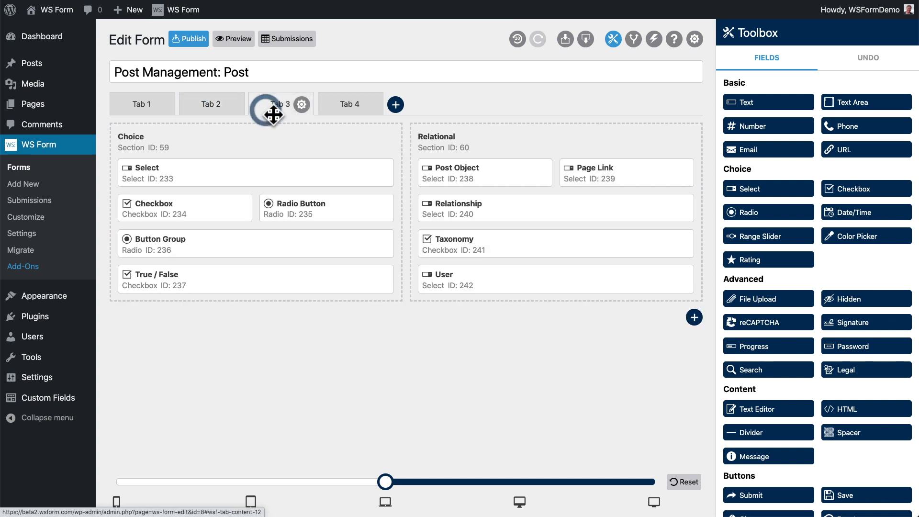
click(331, 114)
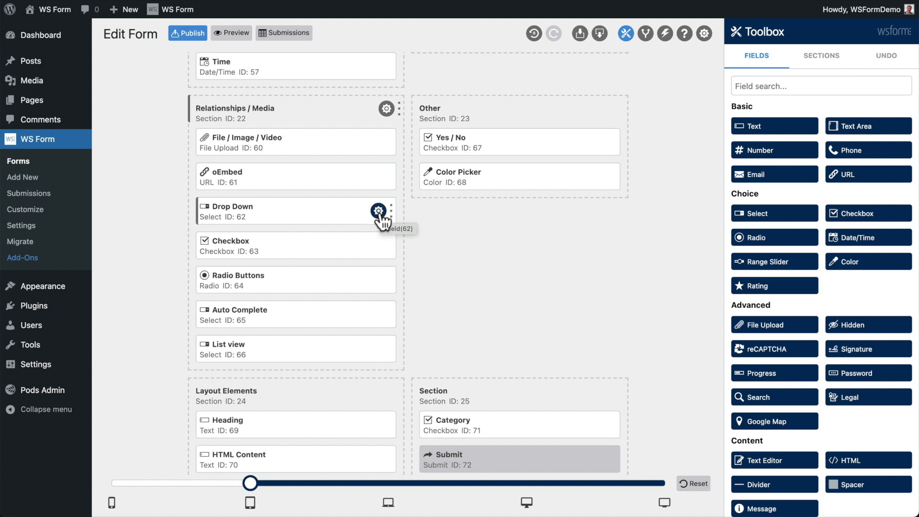
Step: Load options 1–4 into the Drop Down field with Get Data, then show Auto Complete's data source options
click(378, 211)
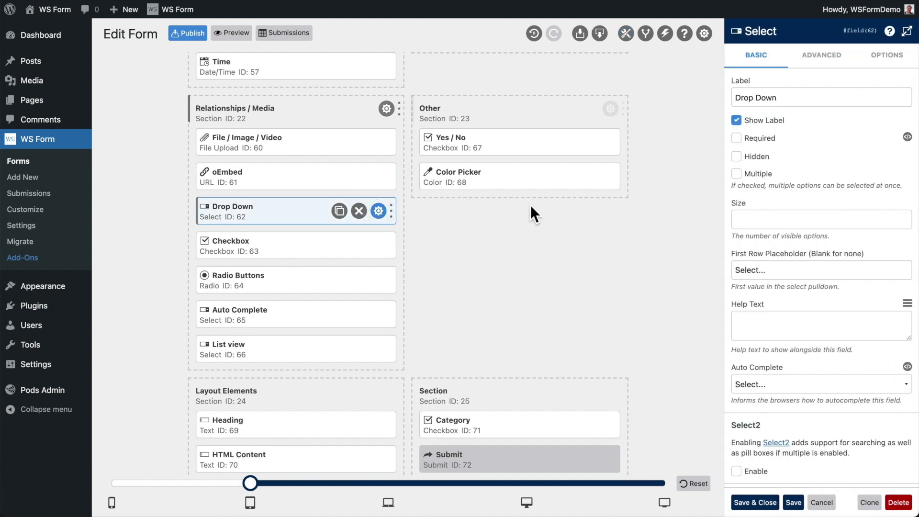
click(871, 53)
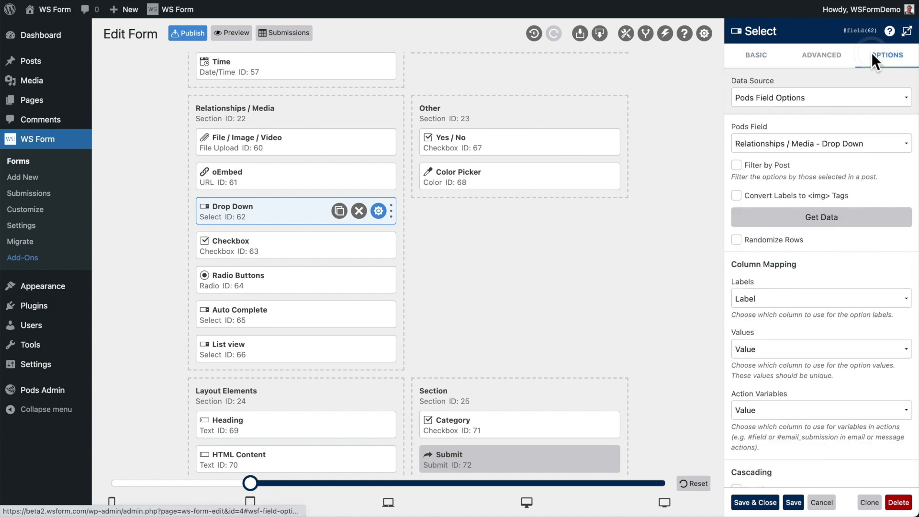
click(824, 217)
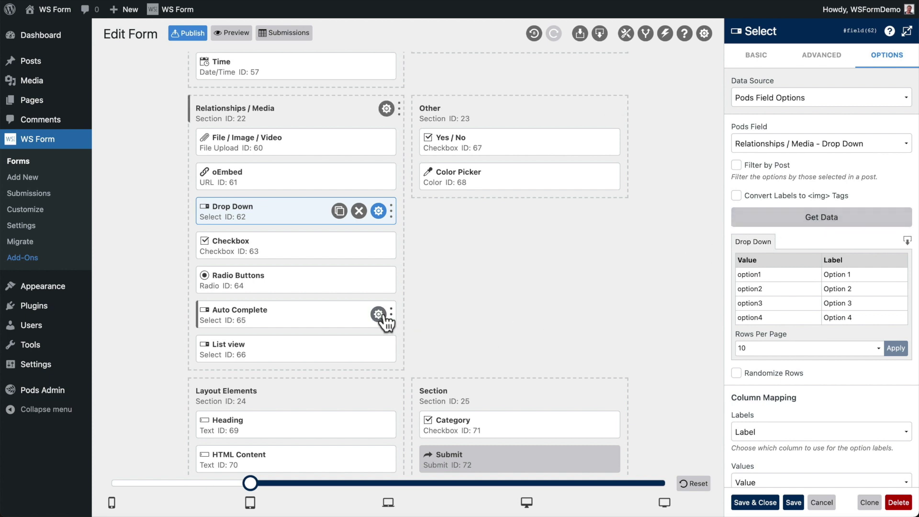
click(378, 314)
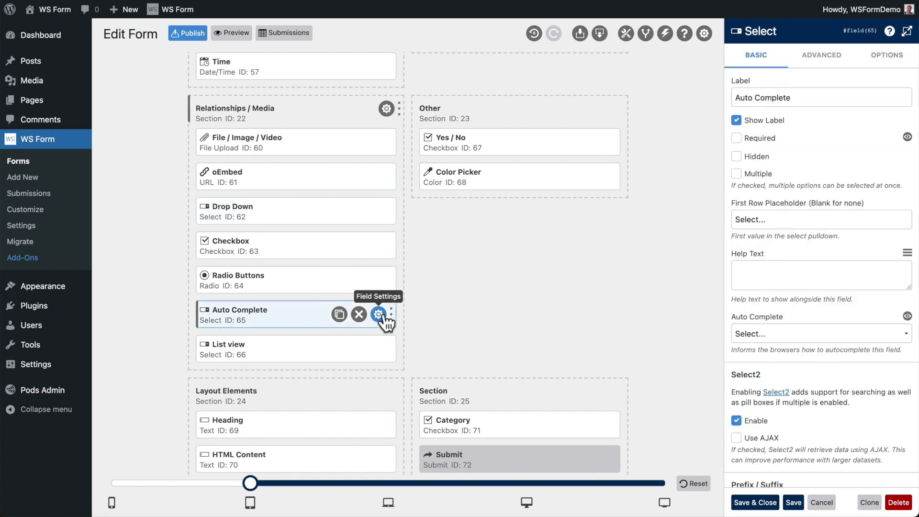
click(891, 55)
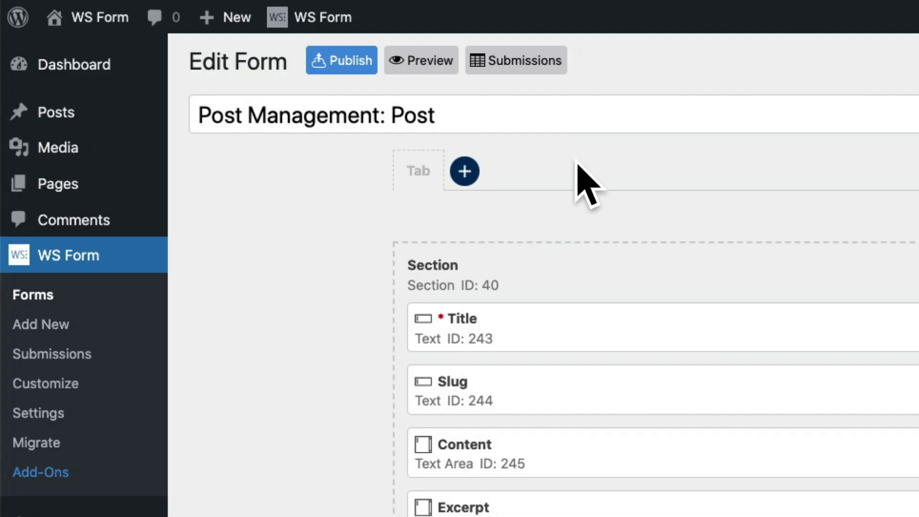
Step: Preview the form, fill it repeatedly with sample data, then Populate & Submit to create a post
click(427, 61)
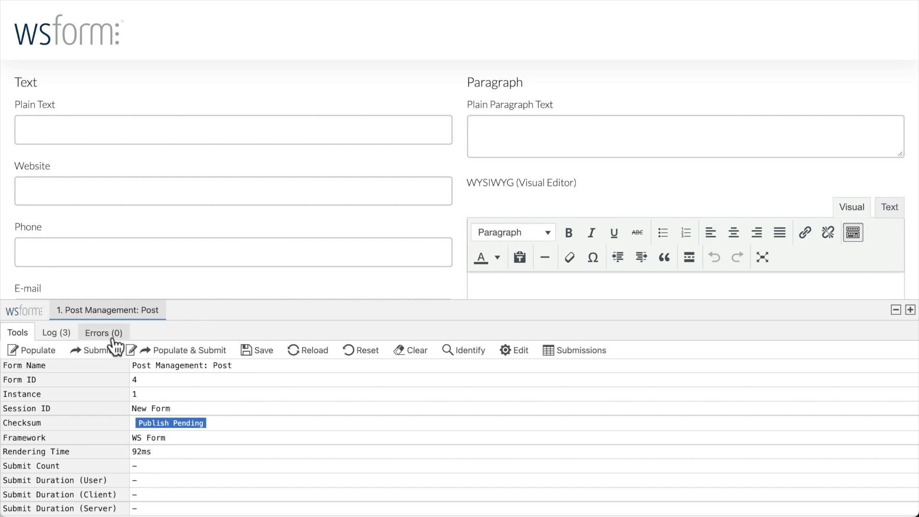
click(53, 355)
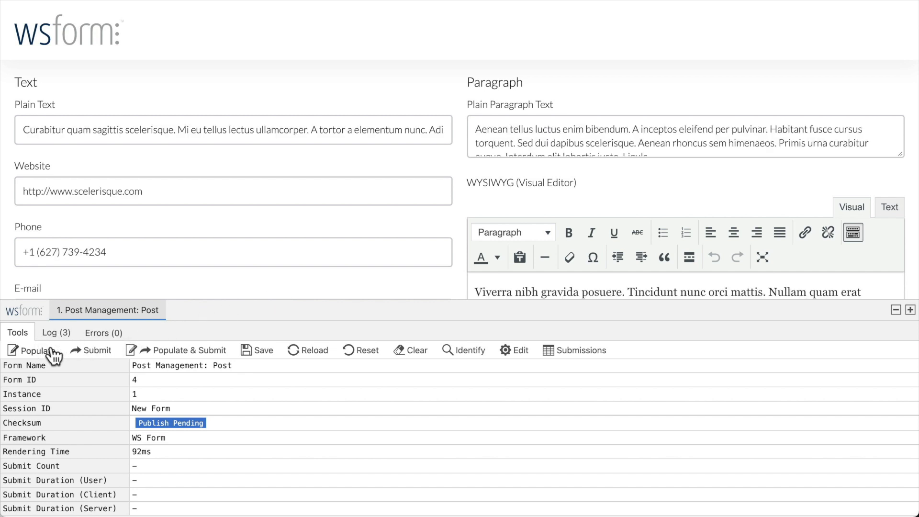
click(54, 355)
click(54, 355)
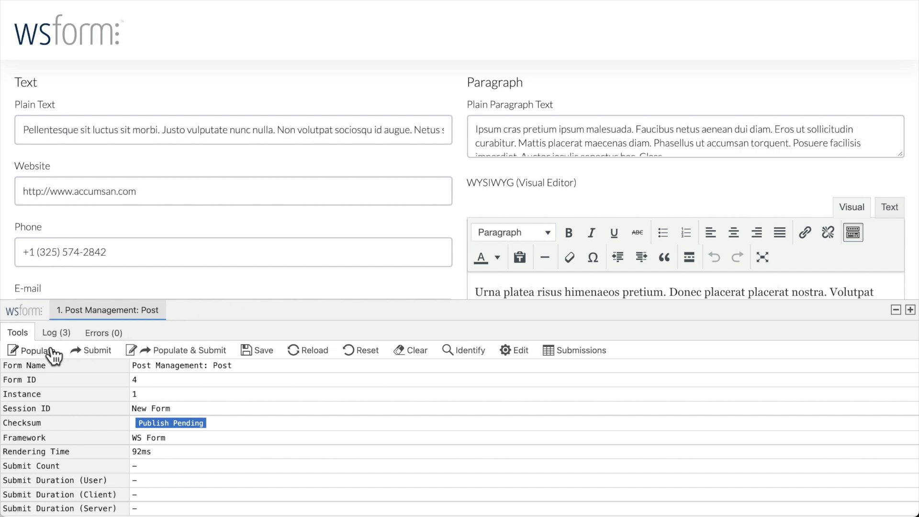
click(53, 355)
click(52, 351)
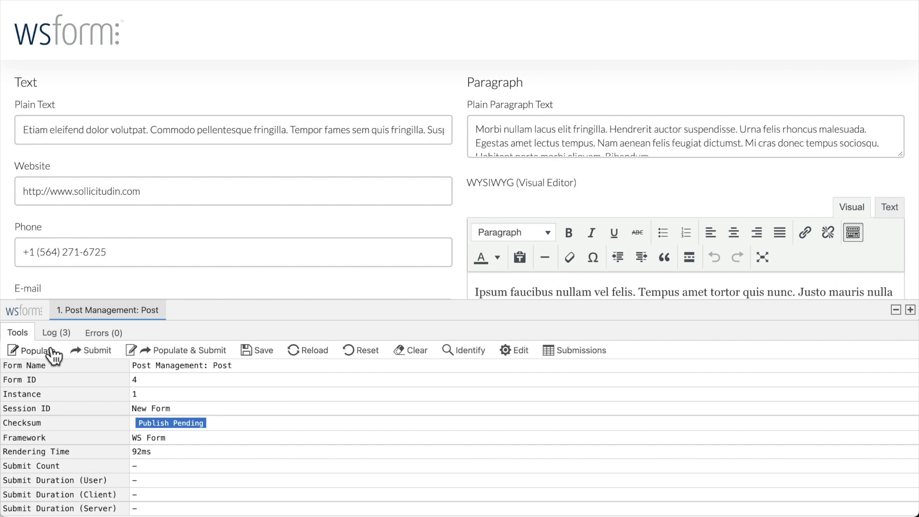
click(169, 355)
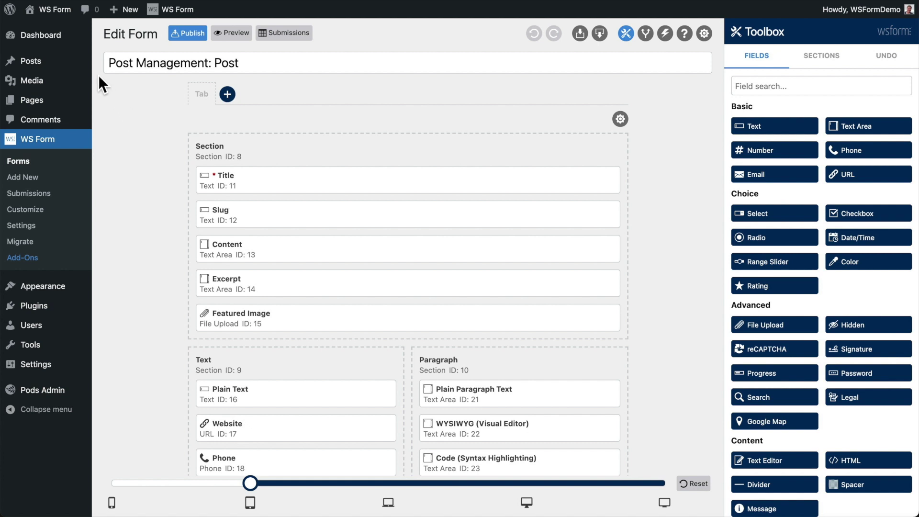
Step: Go to All Posts to find the new 'Maecenas vestibu' post
mouse_move(74, 69)
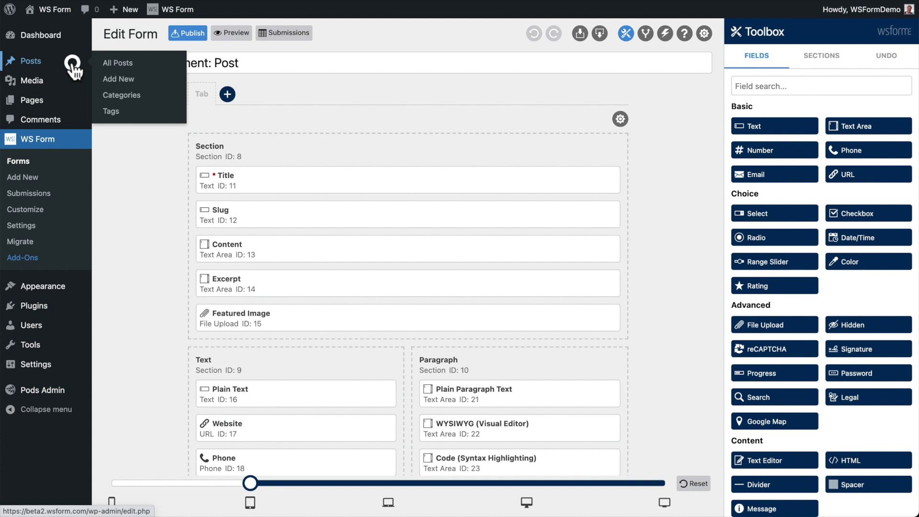
click(74, 69)
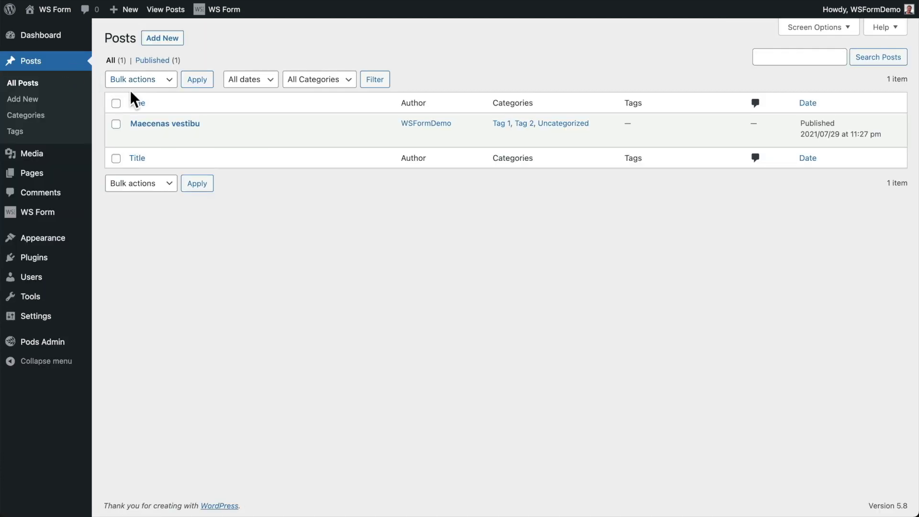
mouse_move(196, 131)
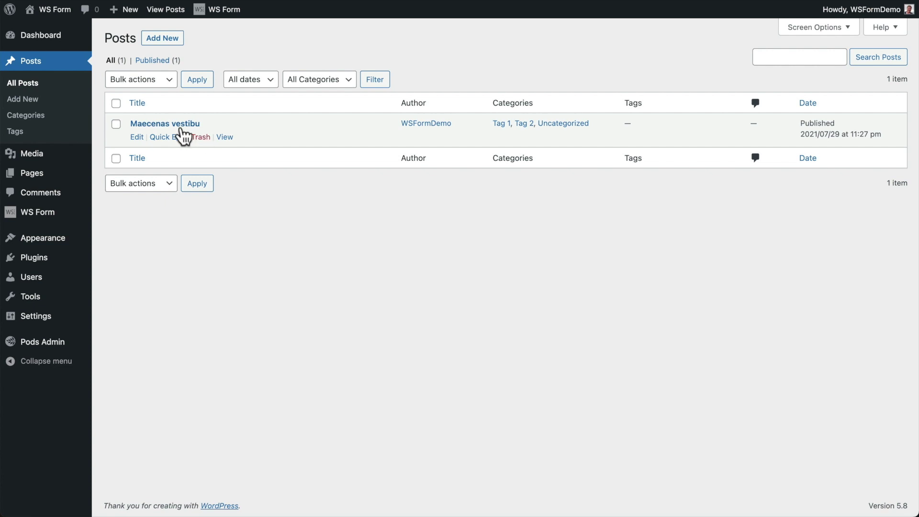
Step: Open the 'Maecenas vestibu' post and scroll through its saved Pods Text and Paragraph values
click(177, 125)
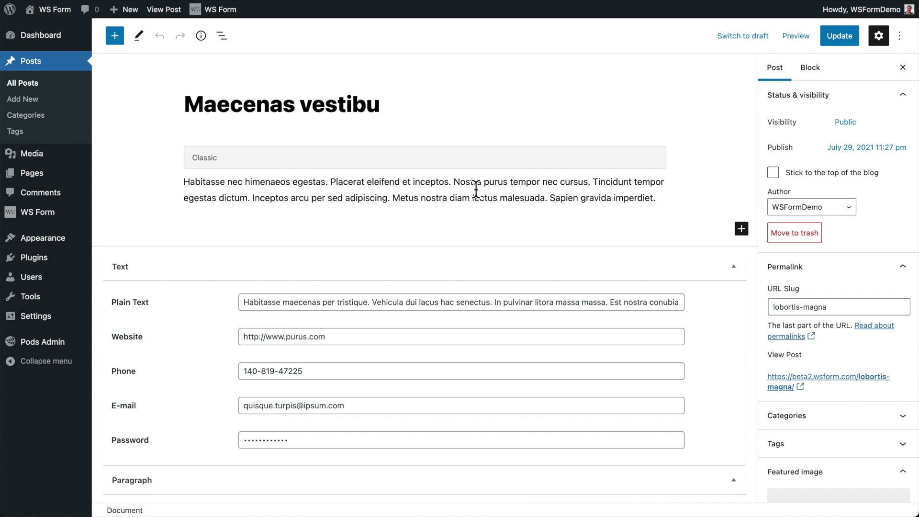
scroll(476, 189, down, 3)
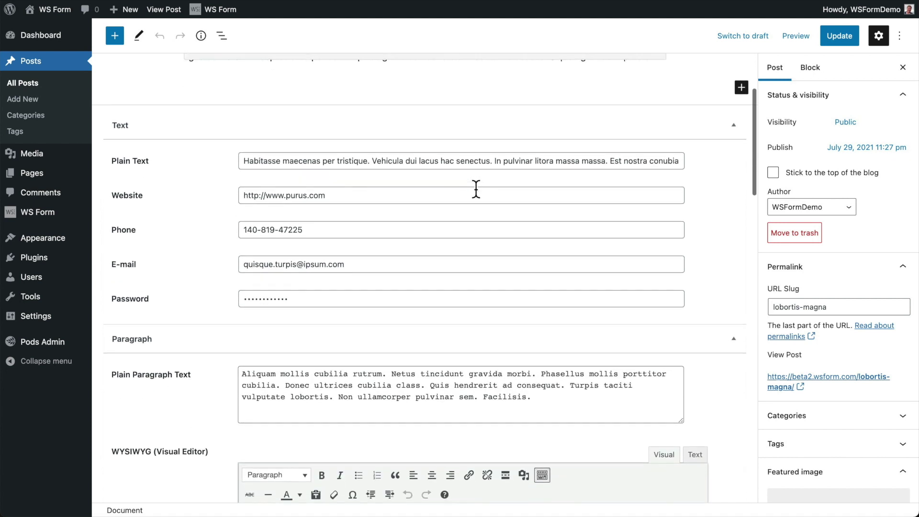
scroll(476, 189, down, 1)
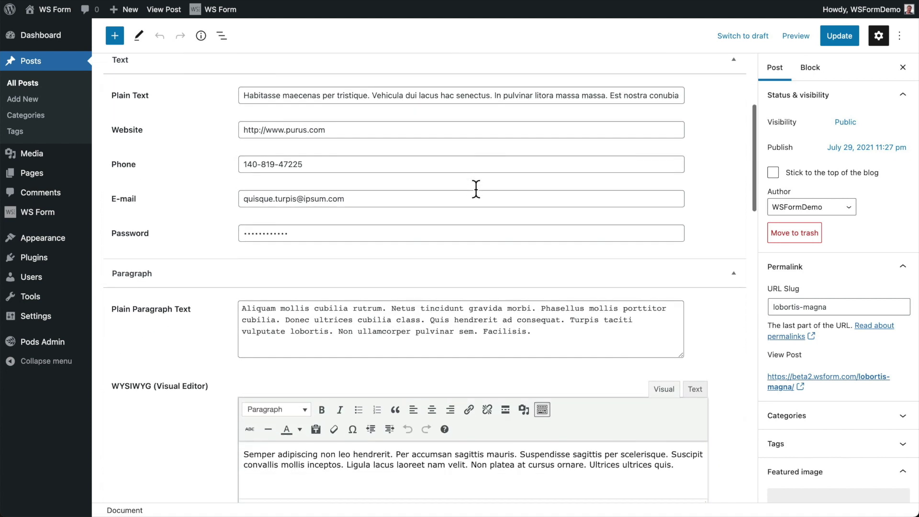
scroll(476, 189, down, 1)
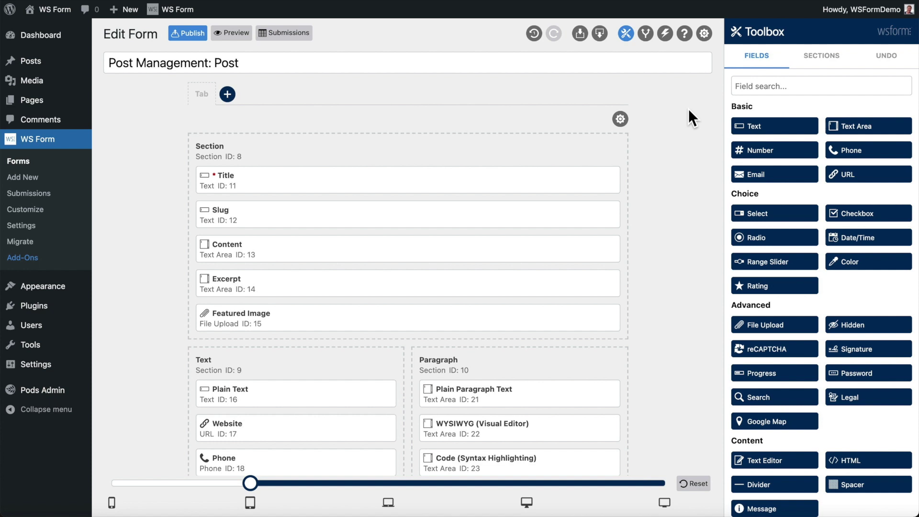
Step: Turn on Populate Using Action in the form's Data settings with Post ID 2128 and review Field Mapping
click(707, 35)
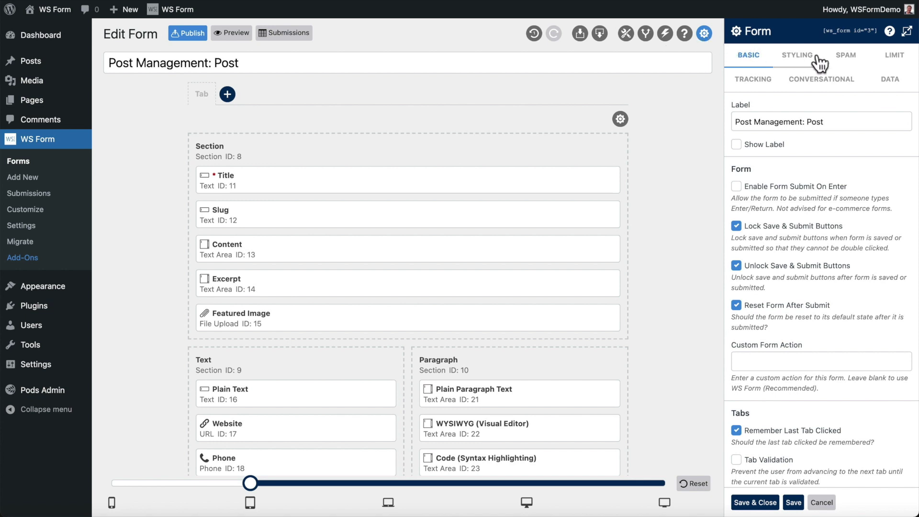
click(907, 81)
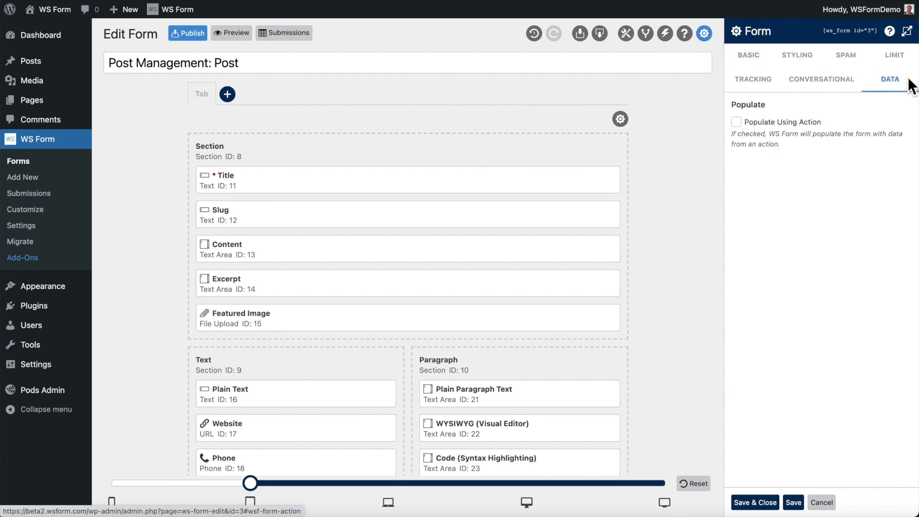
click(799, 122)
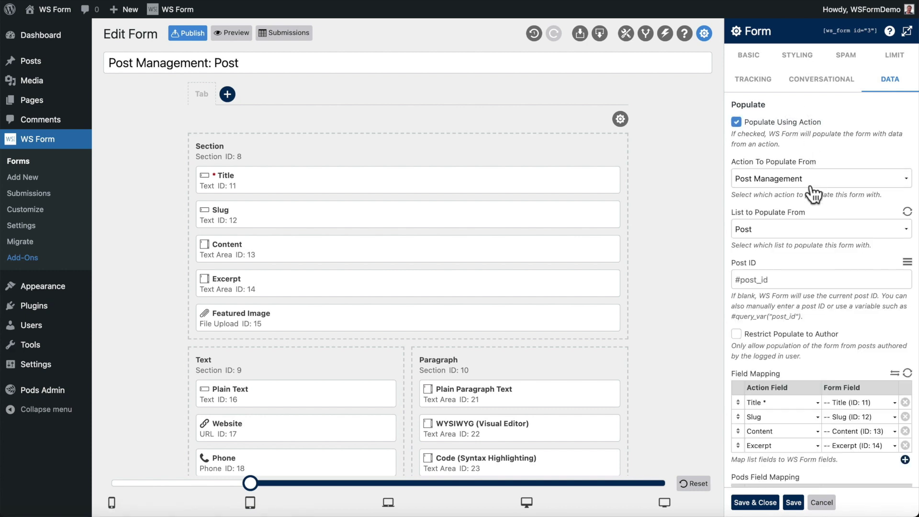
click(802, 279)
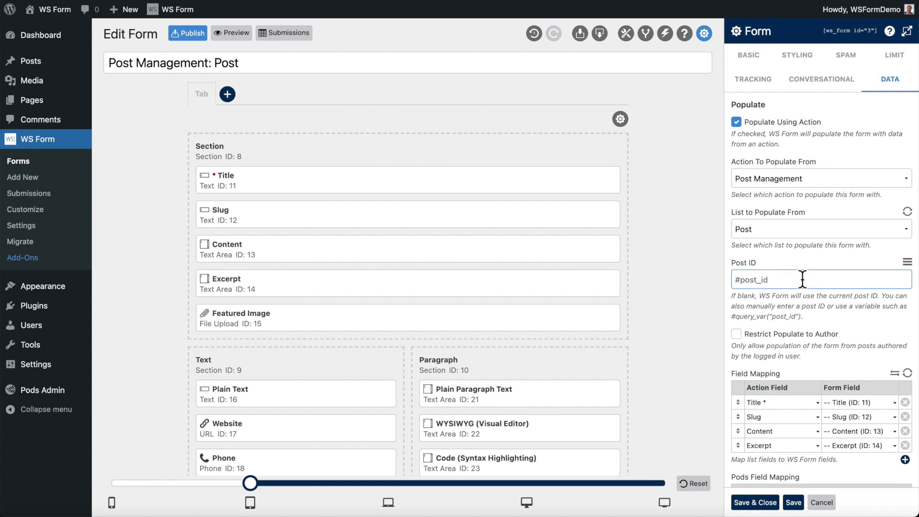
text(2128)
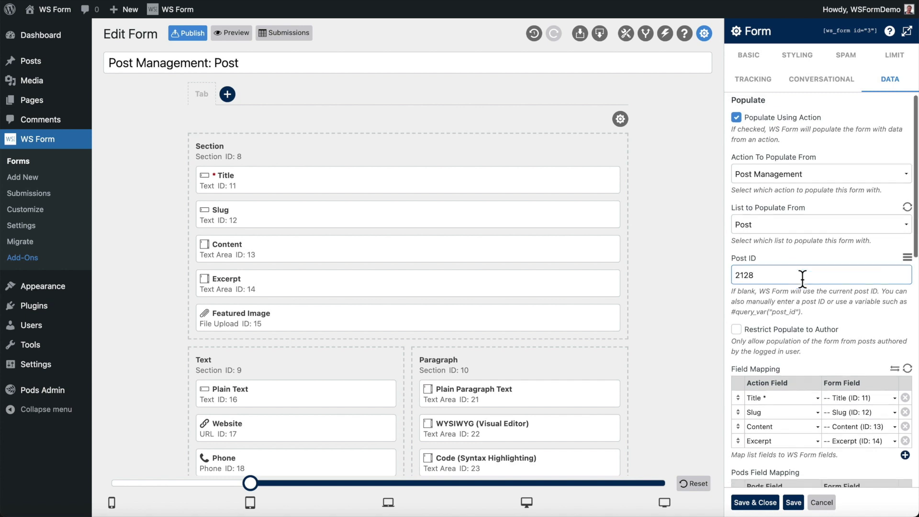
scroll(803, 280, down, 4)
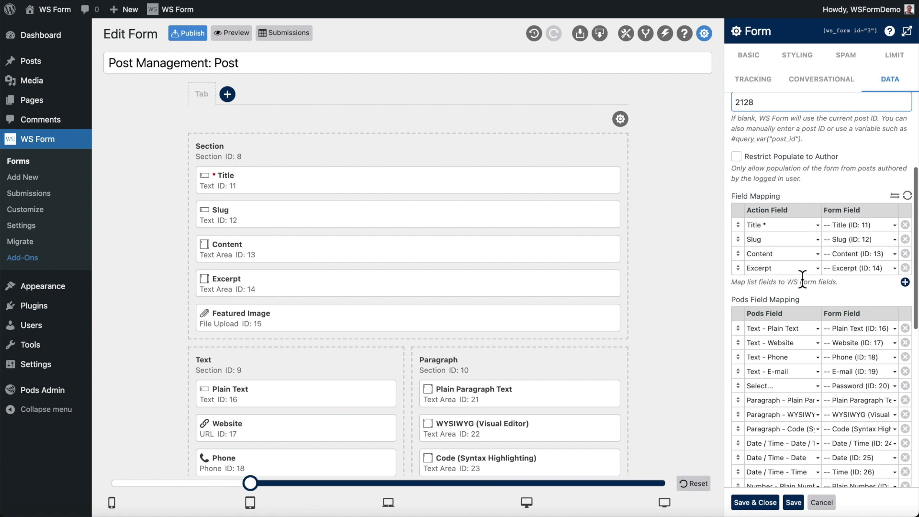
scroll(803, 280, down, 3)
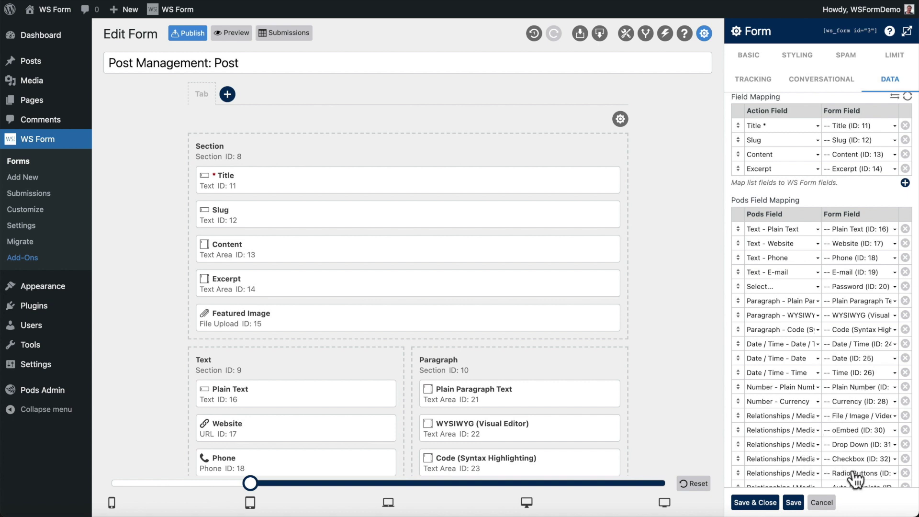
Step: Save and close the settings, then preview the form pre-filled from the Maecenas vestibu post
click(755, 503)
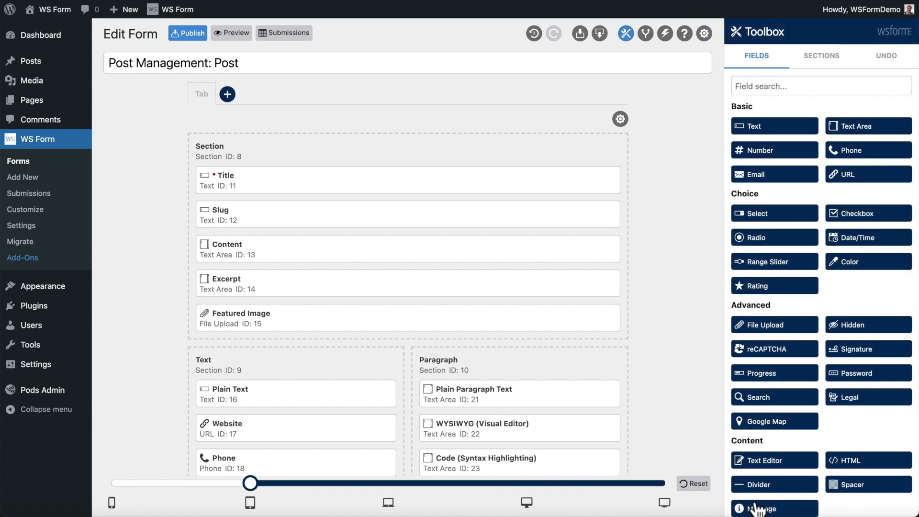
click(223, 32)
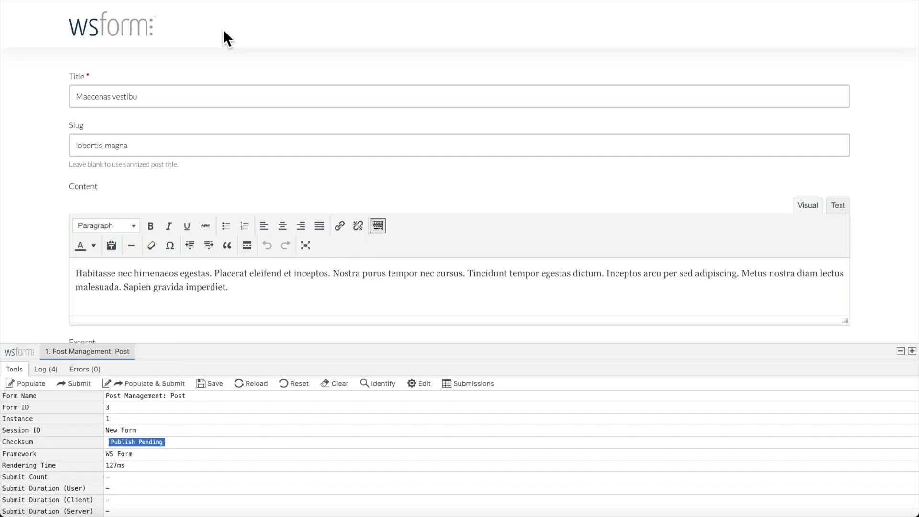
scroll(223, 30, down, 5)
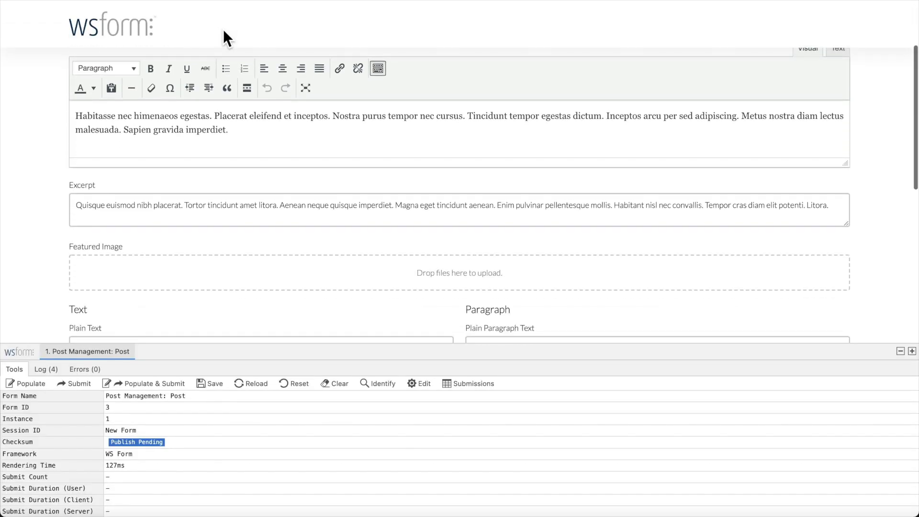
scroll(224, 29, down, 6)
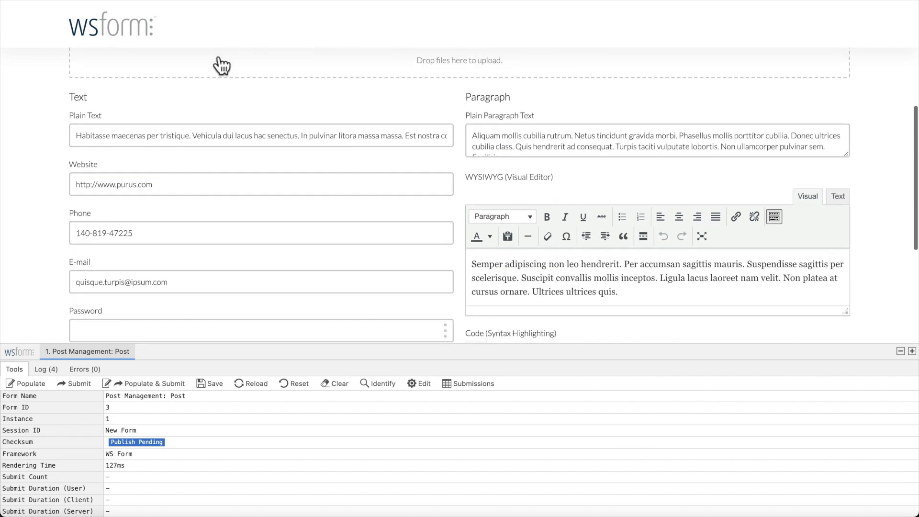